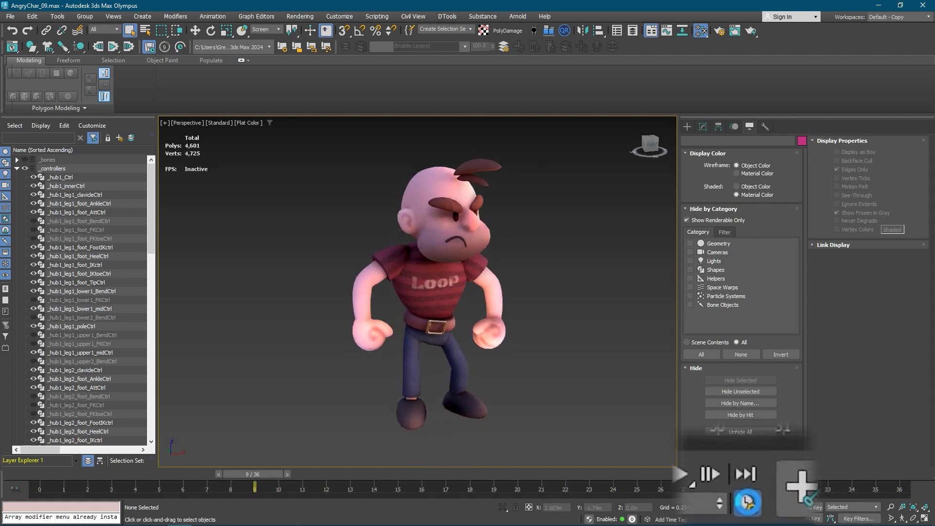
Set the animation's end time to frame 144 and play the extended range
left_click(768, 518)
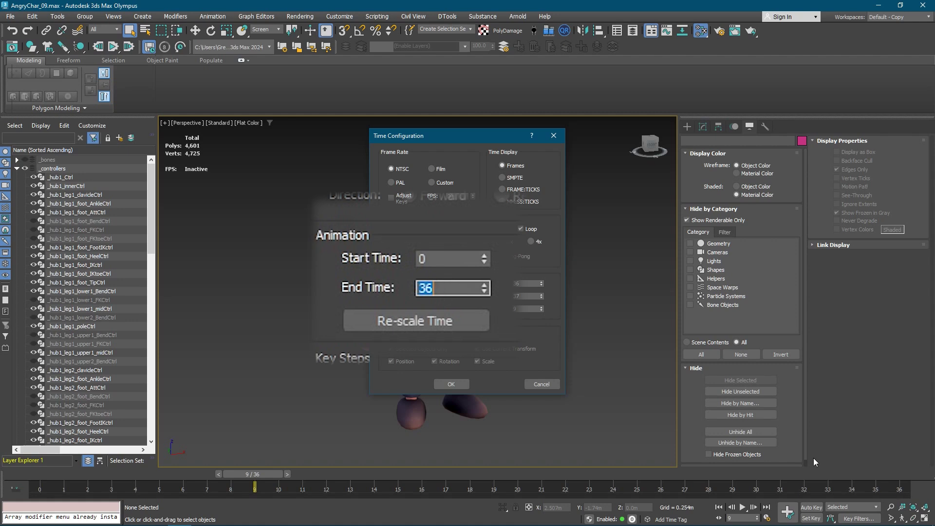
type("1")
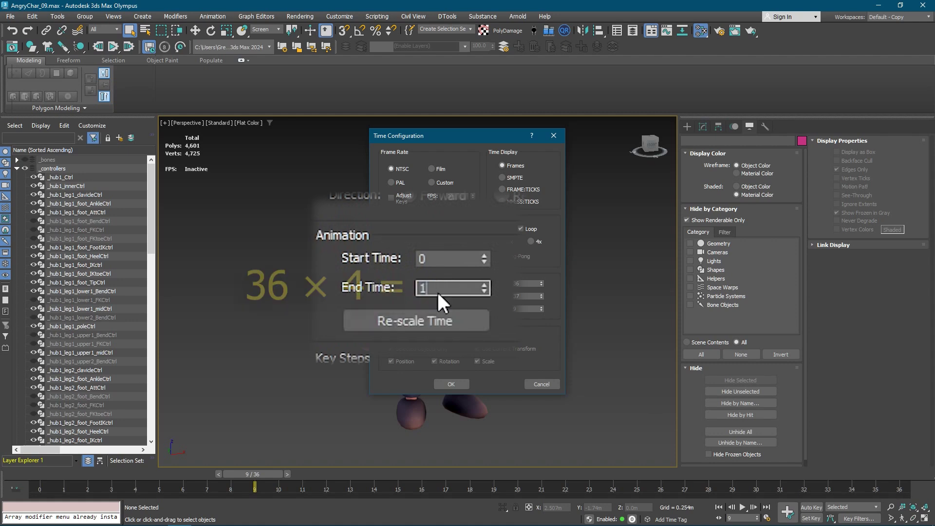
type("44")
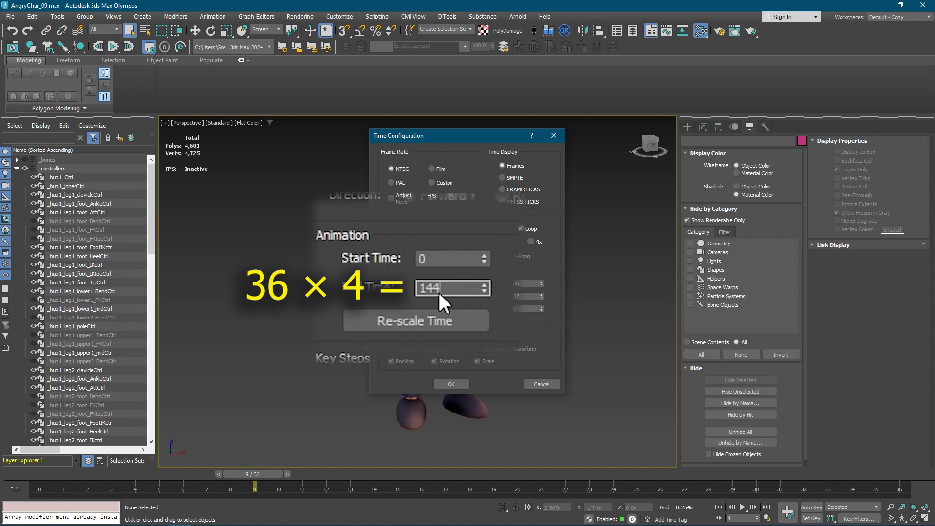
left_click(452, 384)
key("slash")
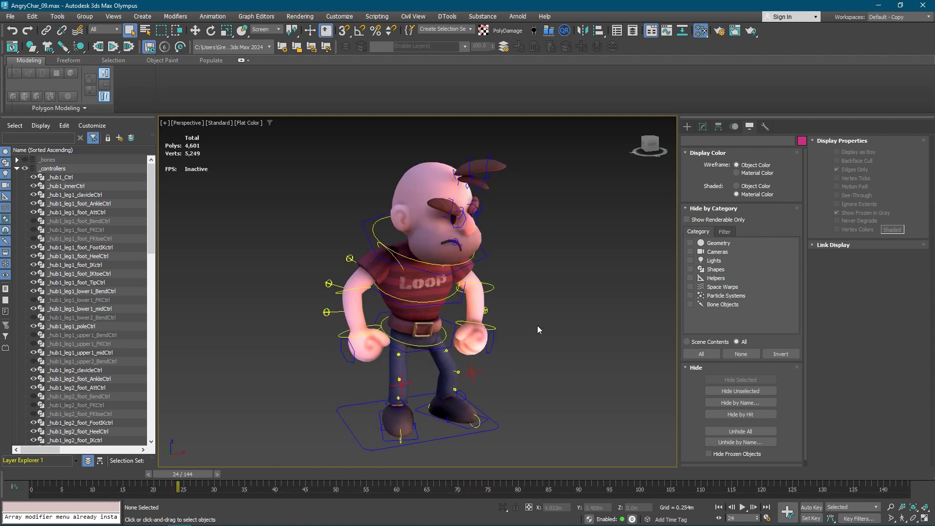
Try to repeat the animation by selecting all controllers and copying their 0–36 keys along the timeline up to frame 144
left_click_drag(289, 174, 525, 421)
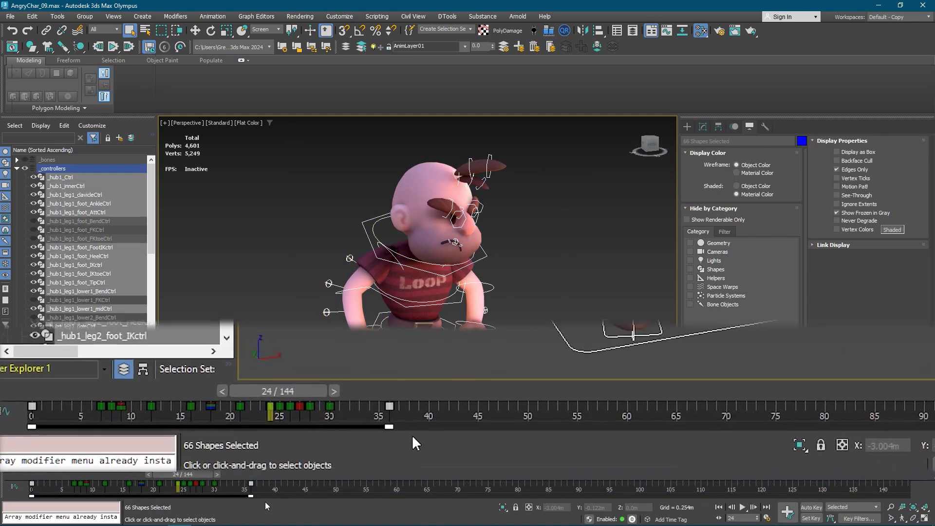
left_click_drag(30, 420, 771, 403, "shift")
left_click_drag(472, 485, 691, 491, "shift")
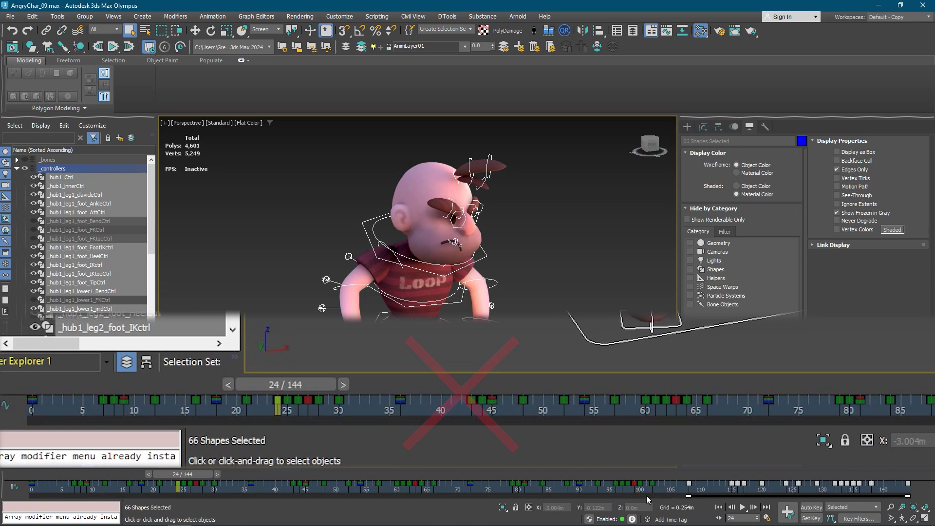
Select all of the character's controllers at the start of the animation and open their curves in the Curve Editor
left_click_drag(290, 140, 510, 382)
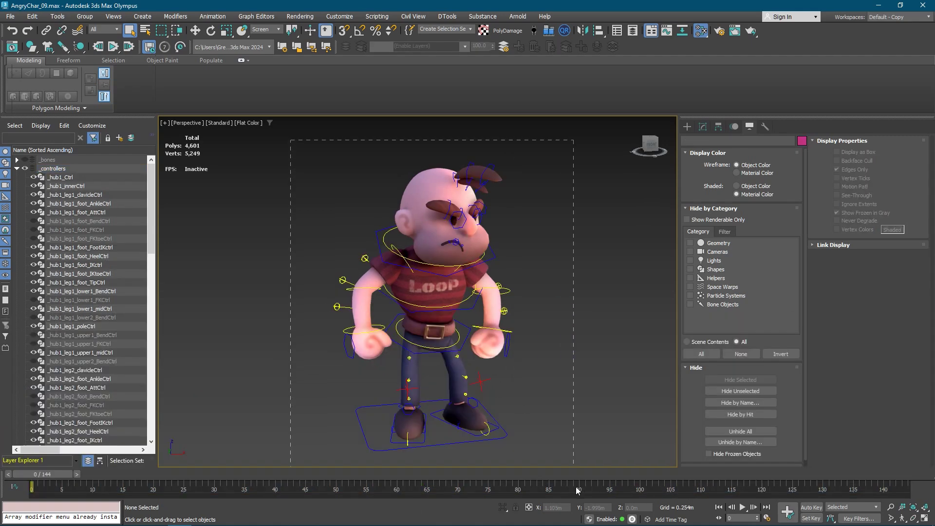
left_click_drag(577, 489, 589, 485)
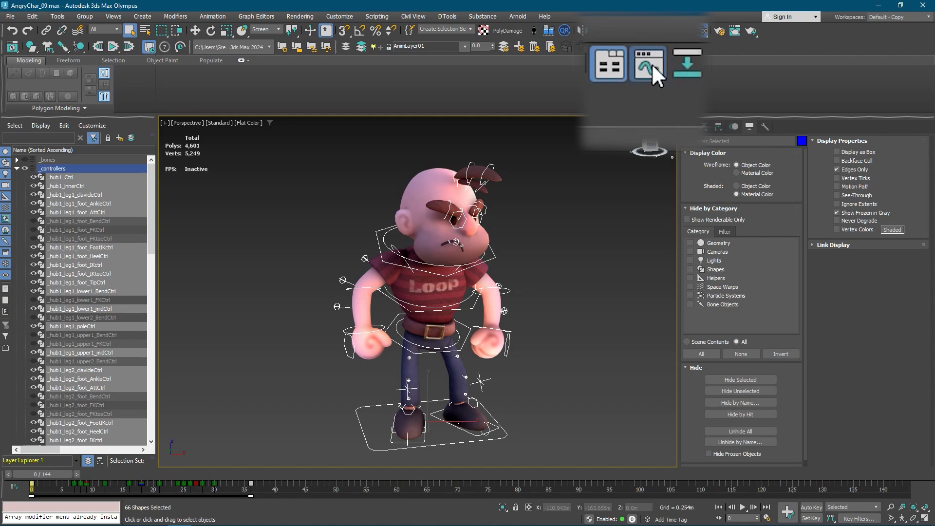
left_click(666, 31)
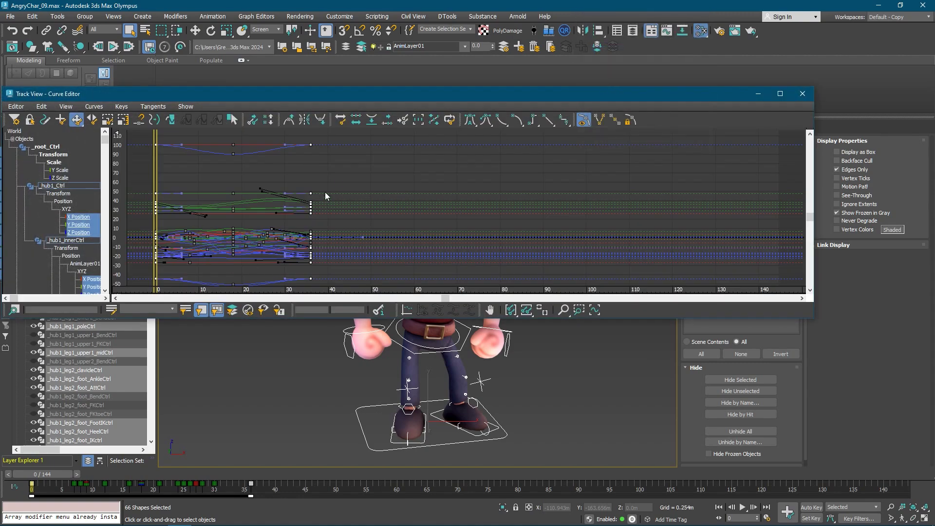
scroll(325, 191, "down", 5)
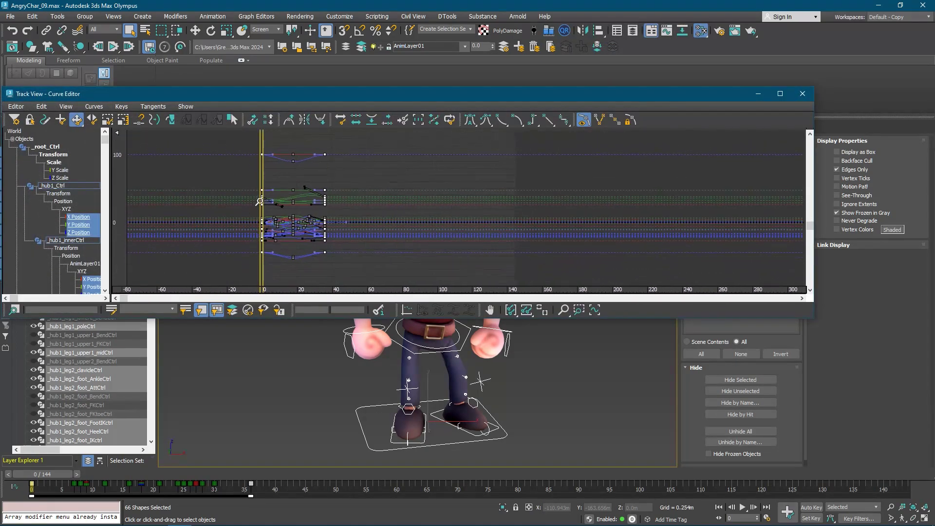
Set the selected curves' out-of-range type to Loop in both directions and play the animation
left_click(43, 108)
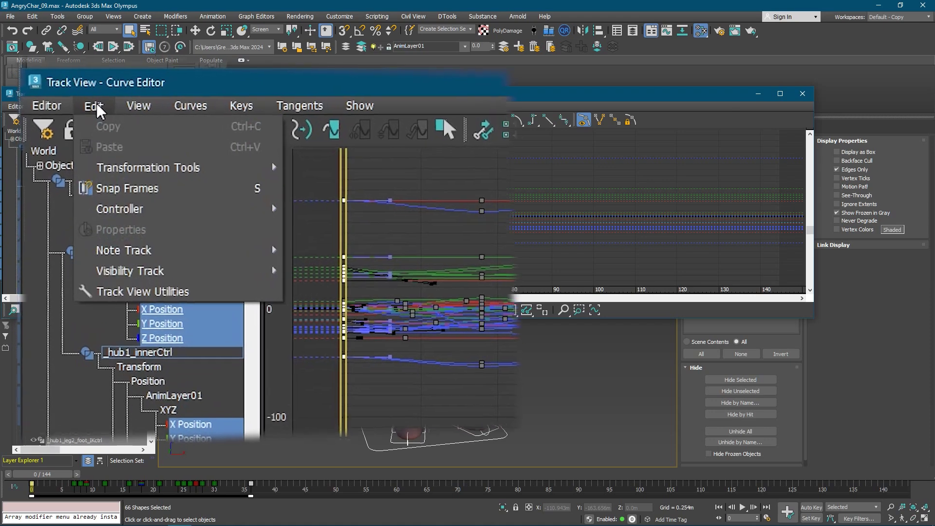
mouse_move(82, 210)
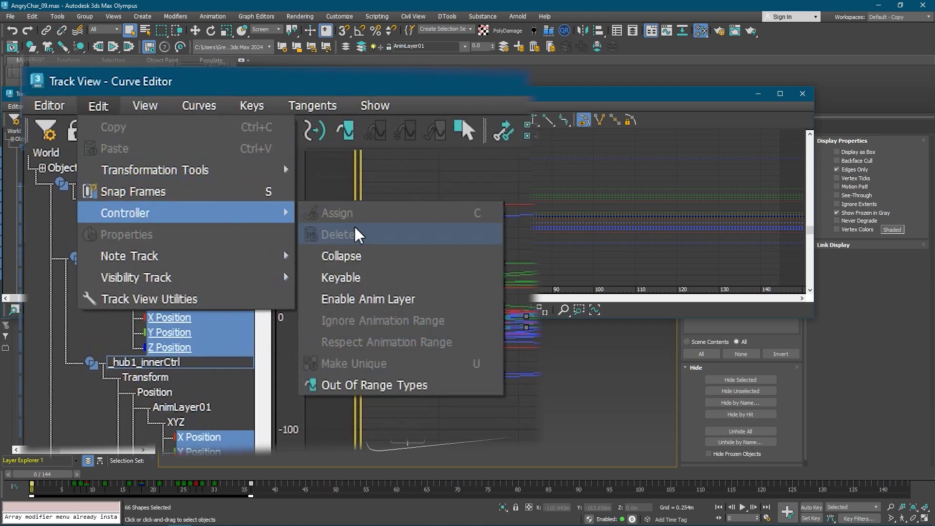
left_click(405, 394)
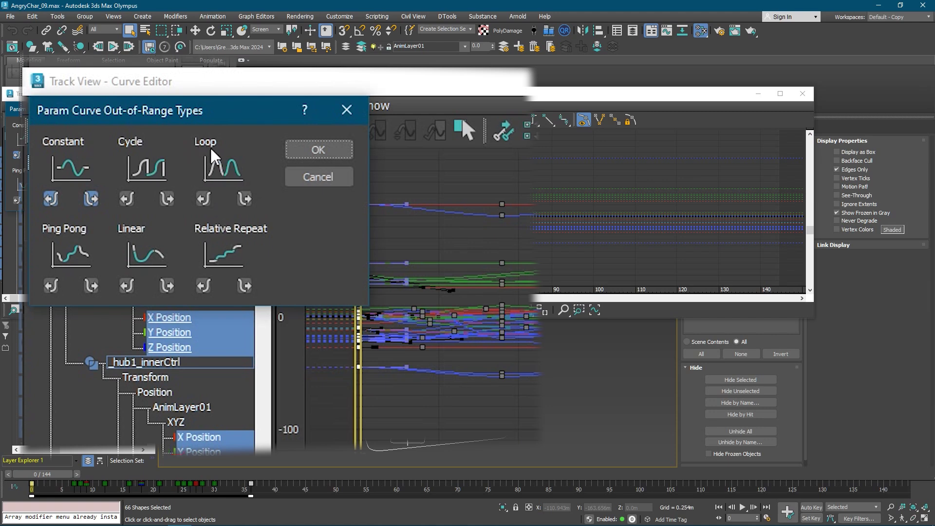
left_click(204, 199)
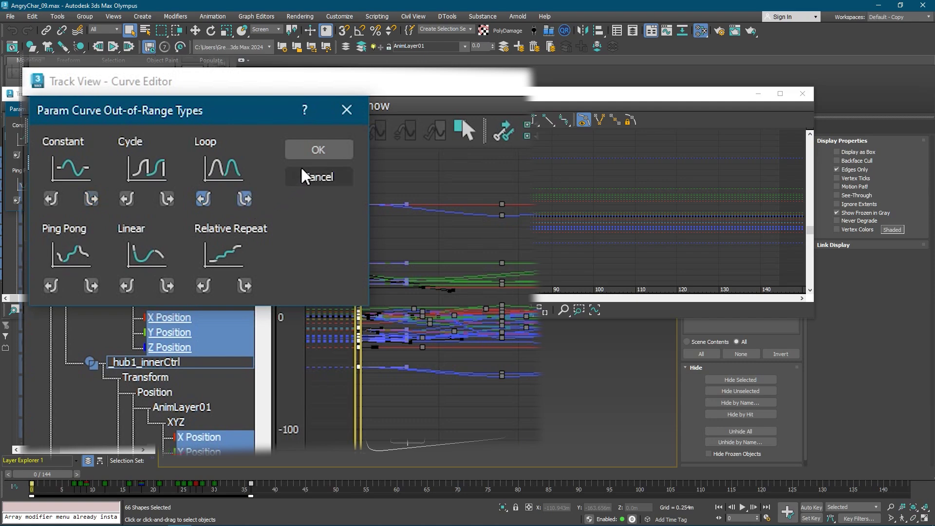
left_click(316, 154)
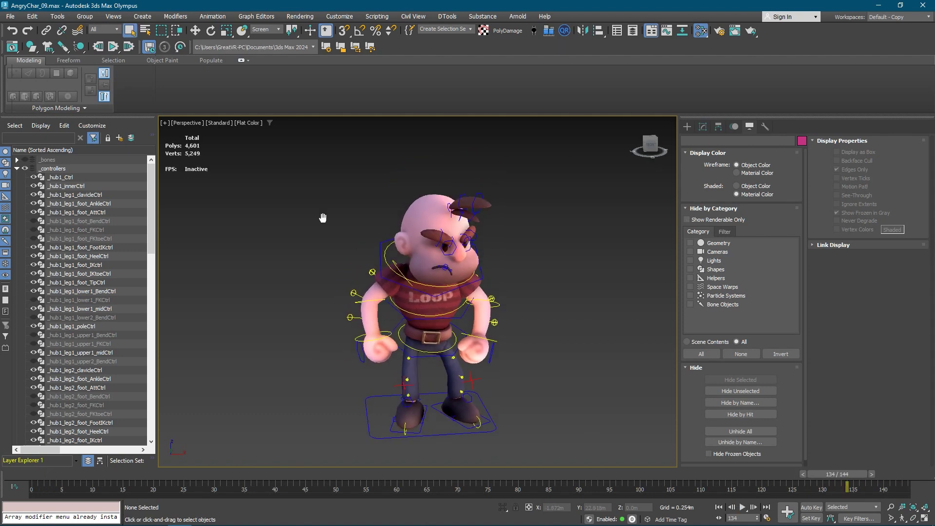
key("slash")
middle_click_drag(539, 311, 530, 318)
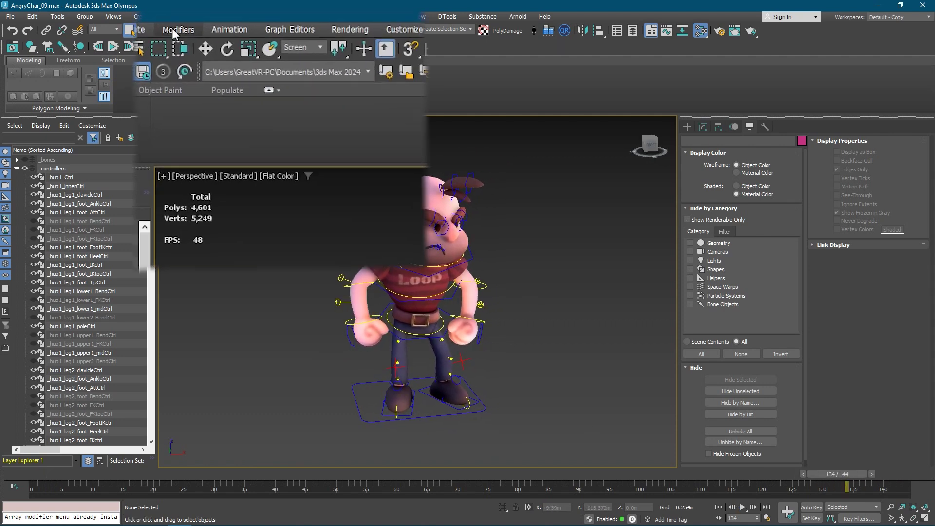
Show the Animation Layers toolbar and dock it beside the other main toolbars
left_click(212, 16)
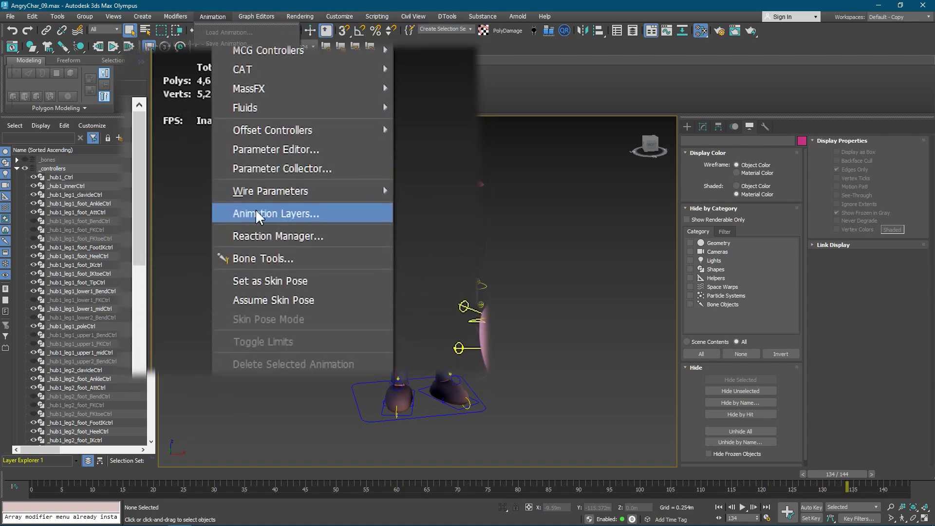
left_click(289, 215)
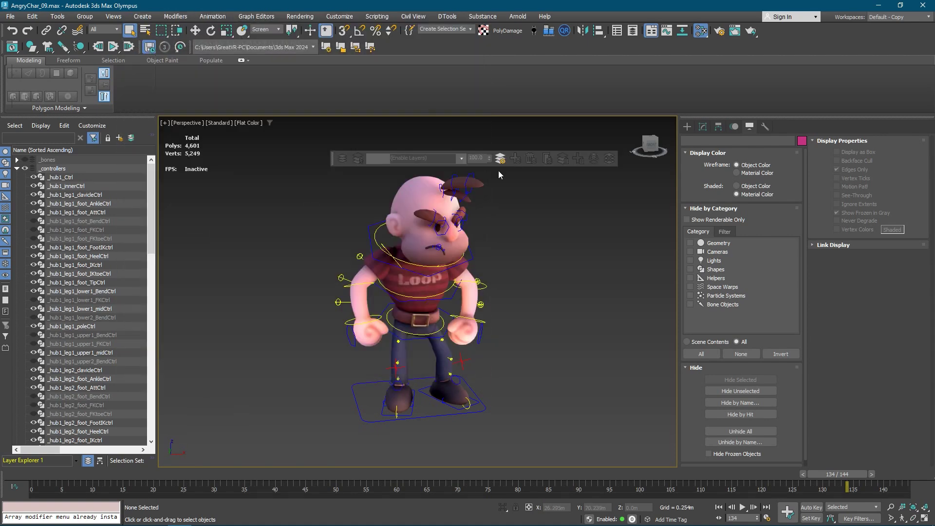
left_click_drag(329, 159, 339, 46)
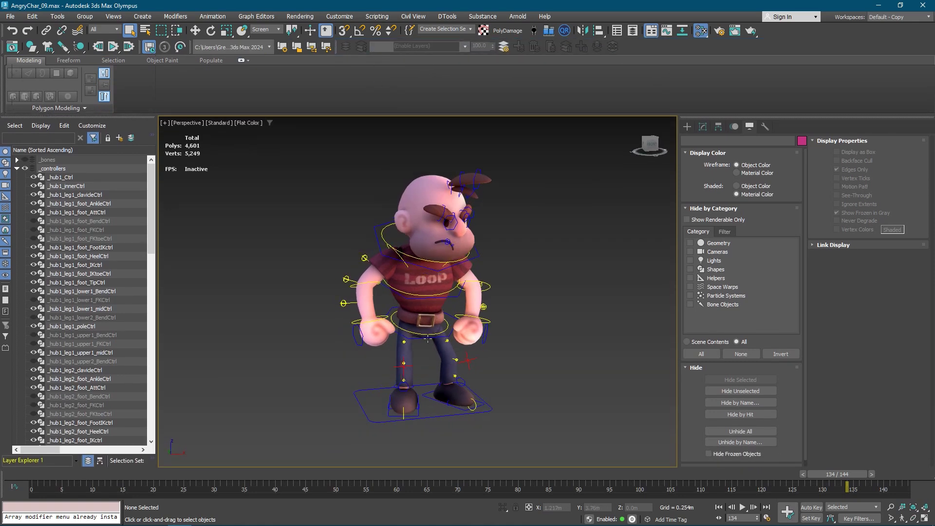
Select the torso, arm, head, hair and facial controllers together for layering
left_click(428, 277)
left_click(424, 269, "ctrl")
scroll(426, 240, "up", 3)
left_click(470, 215, "ctrl")
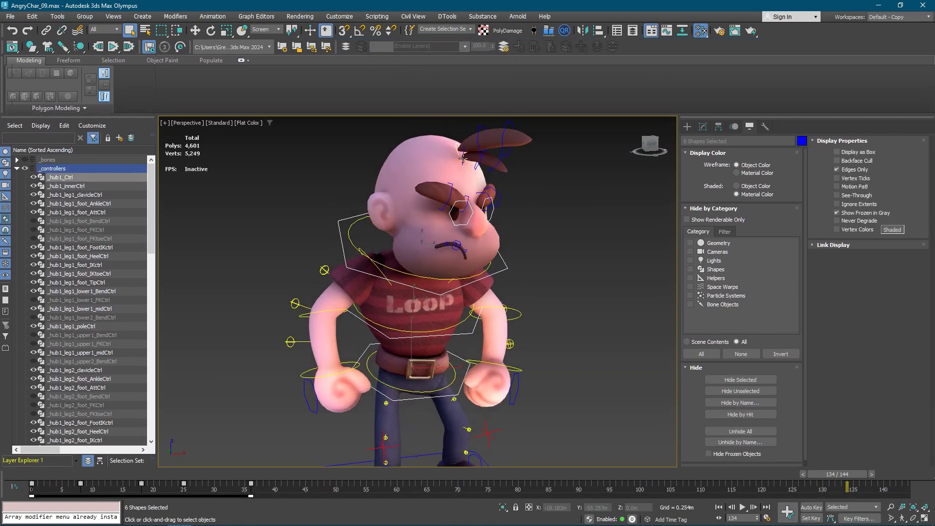
left_click(463, 158, "ctrl")
scroll(463, 158, "down", 2)
scroll(462, 188, "up", 1)
left_click(473, 206, "ctrl")
scroll(457, 297, "down", 2)
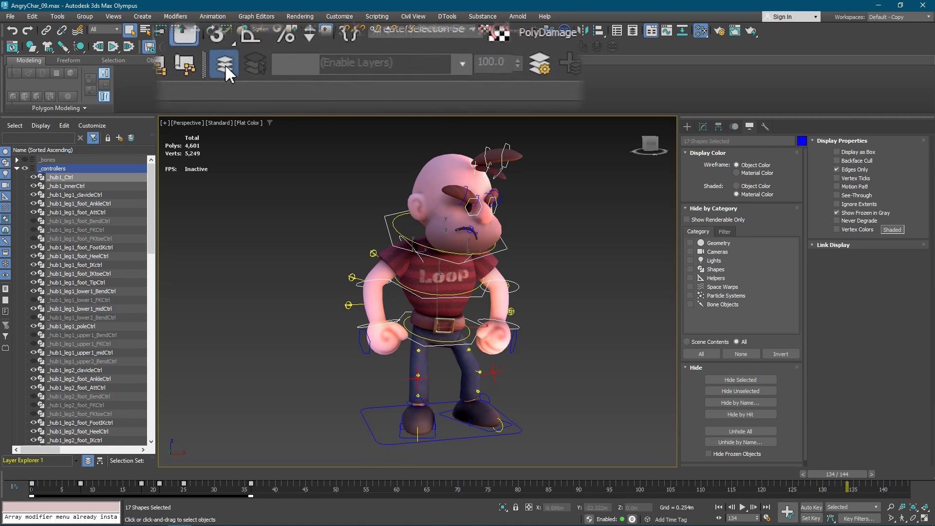
Enable animation layers on the selected controllers for Position, Rotation and Scale
left_click(346, 47)
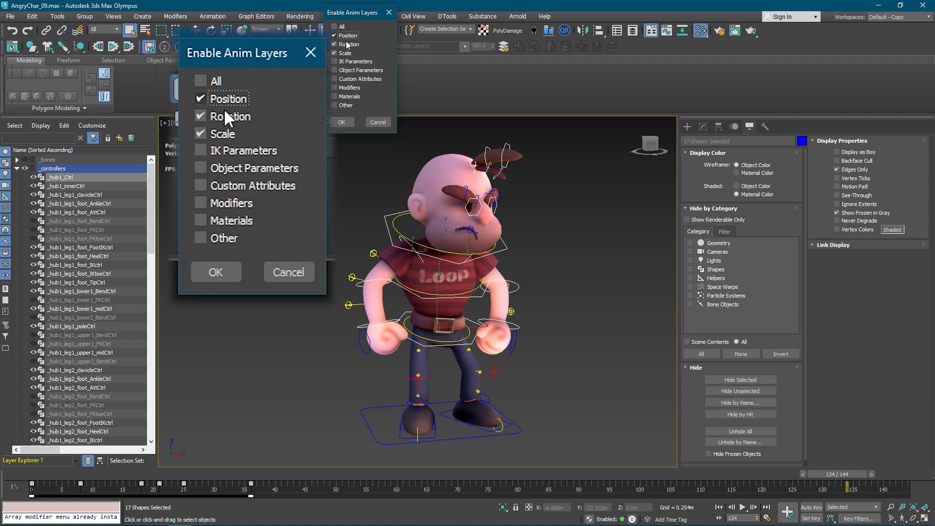
left_click_drag(352, 17, 317, 148)
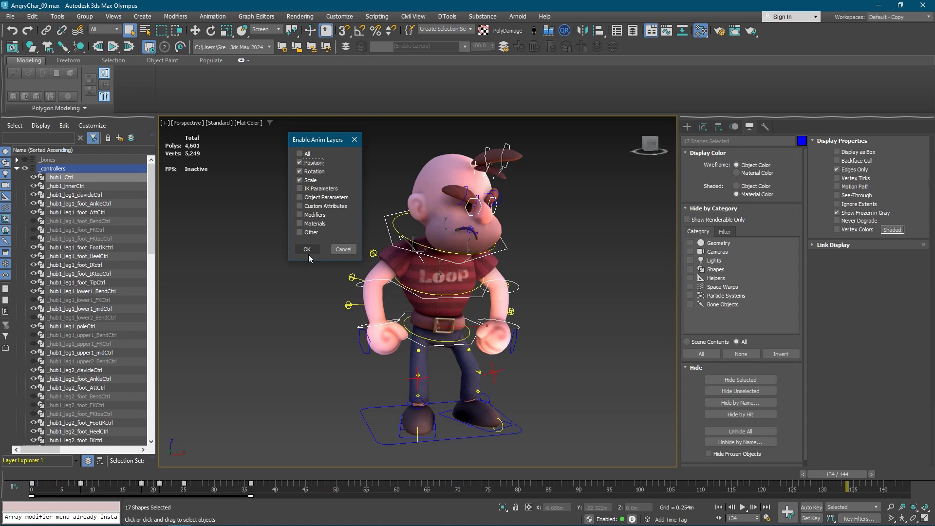
left_click(309, 253)
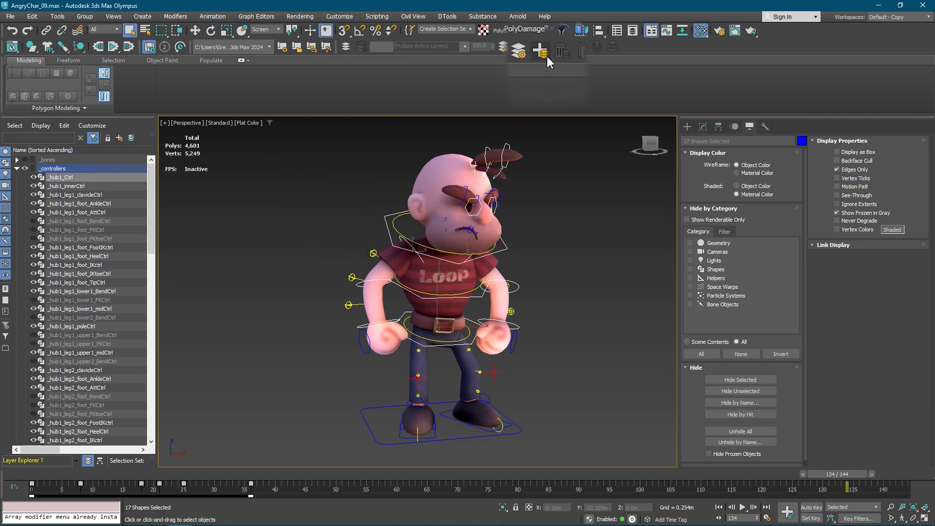
Add a new animation layer named AnimLayer02 that uses the default controller type
left_click(537, 49)
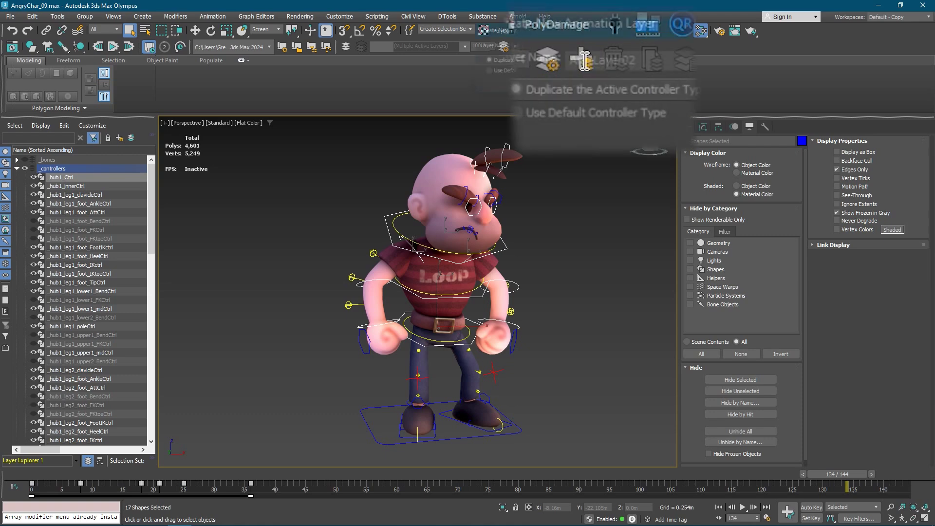
left_click_drag(600, 28, 660, 106)
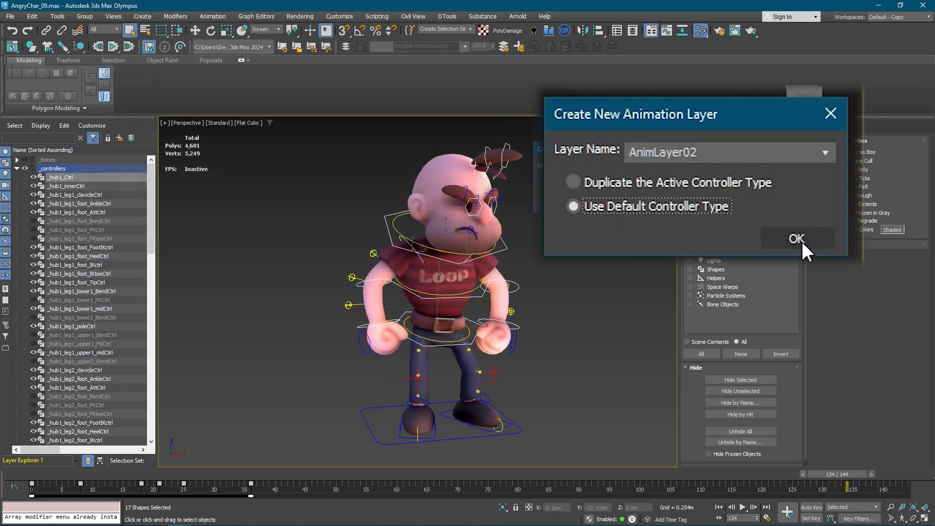
left_click(799, 238)
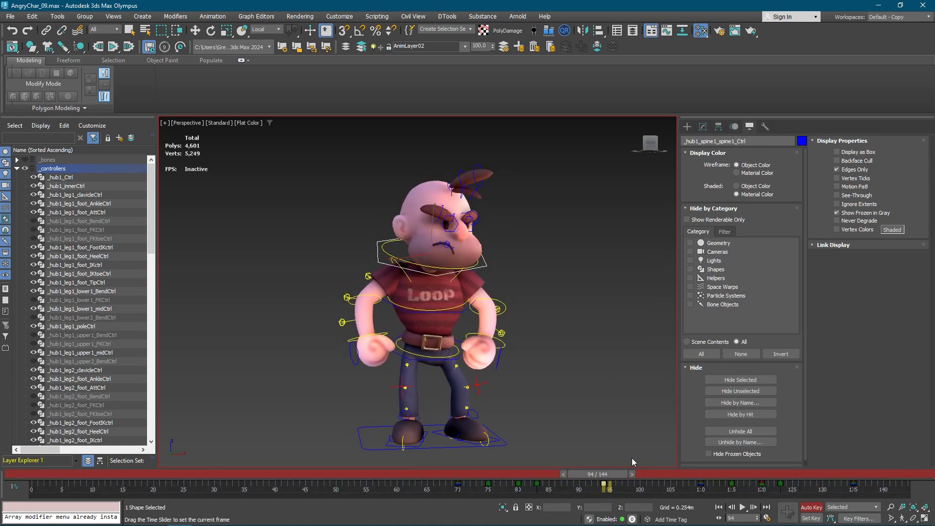
Keyframe rotation variations for the spine and hair controllers on AnimLayer02 with Auto Key, checking them along the timeline
left_click(734, 126)
left_click(742, 507)
left_click(307, 373)
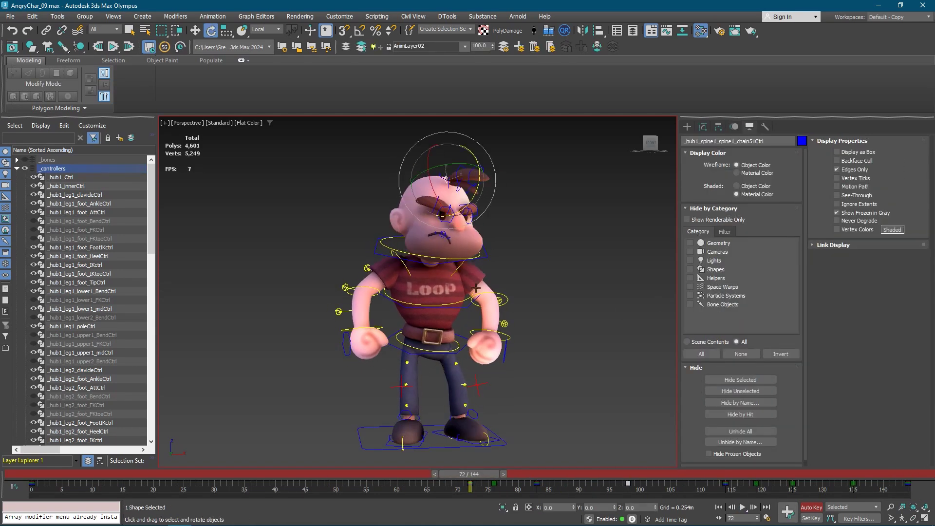
key("e")
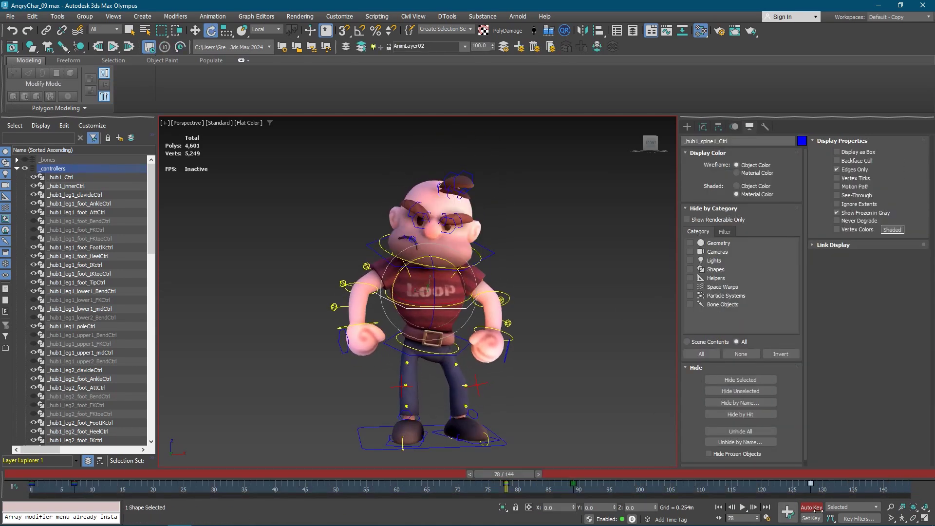
left_click_drag(819, 474, 774, 474)
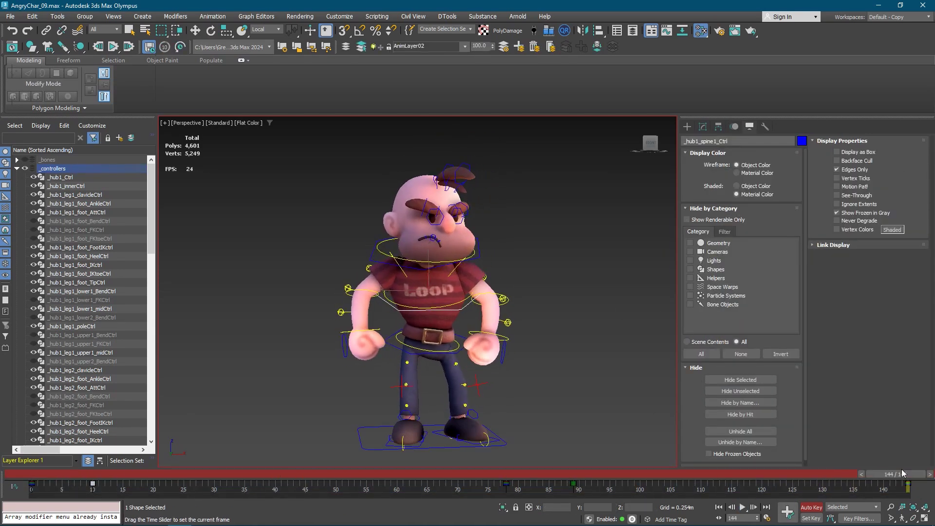
Keyframe head and eye controller variations on AnimLayer02 with Auto Key
left_click(734, 127)
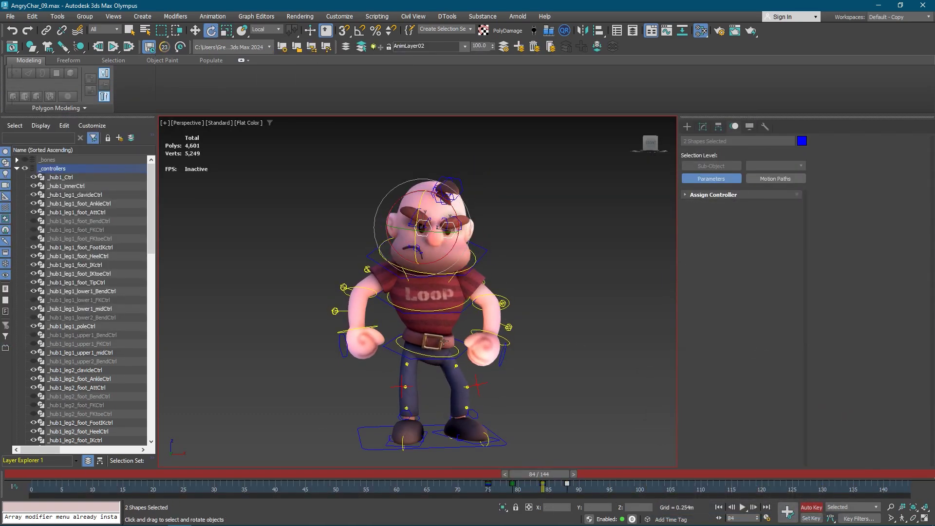
left_click(749, 126)
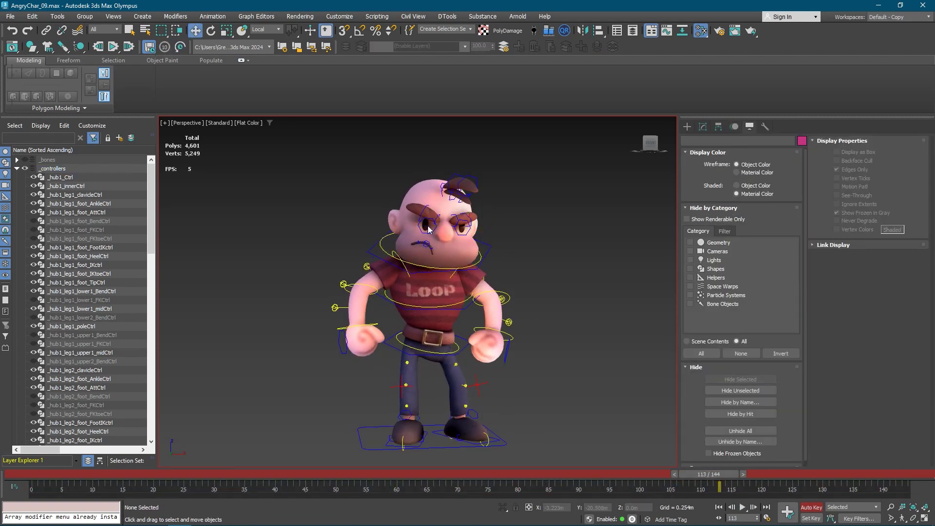
left_click(429, 229)
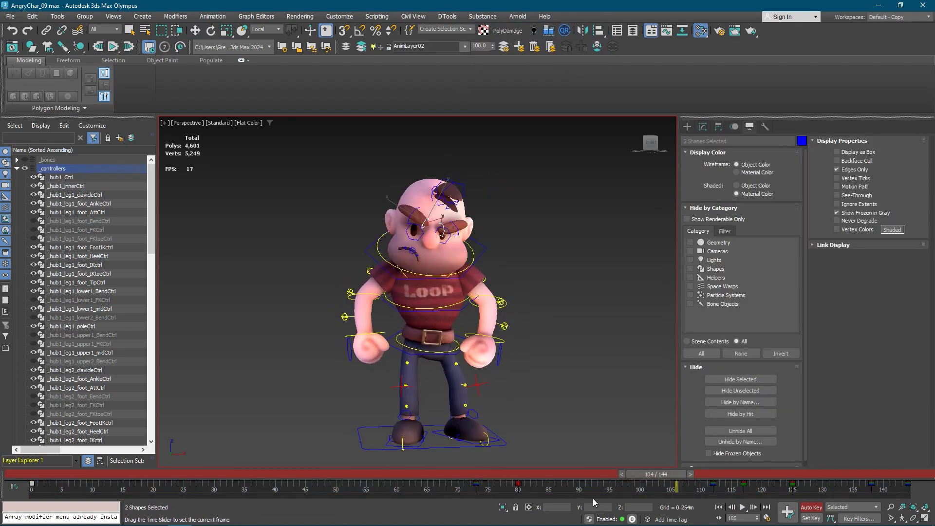
Restrict the display to renderable objects and play the layered animation
key("/")
left_click(687, 219)
left_click(687, 219)
left_click(687, 218)
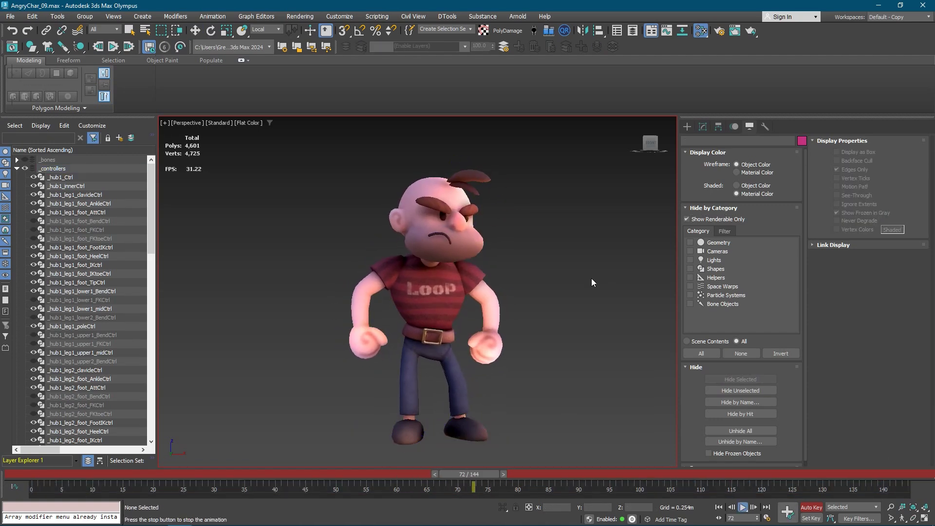